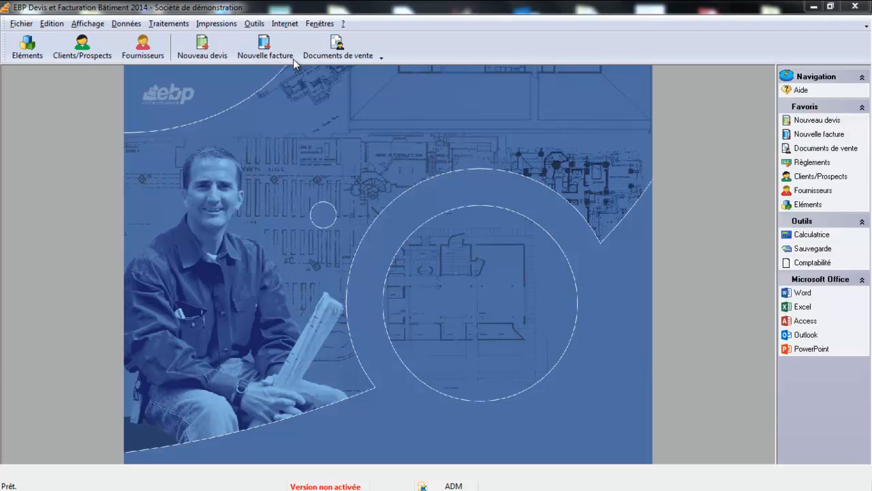
Step: Open the EBP Compta settings of the Comptabilité section in the program options
{"action": "left_click", "coordinate": [254, 23]}
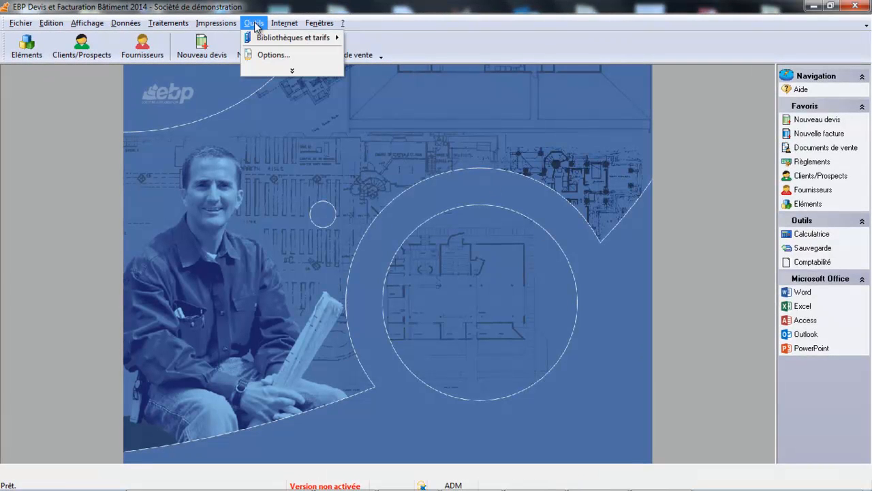
{"action": "left_click", "coordinate": [263, 56]}
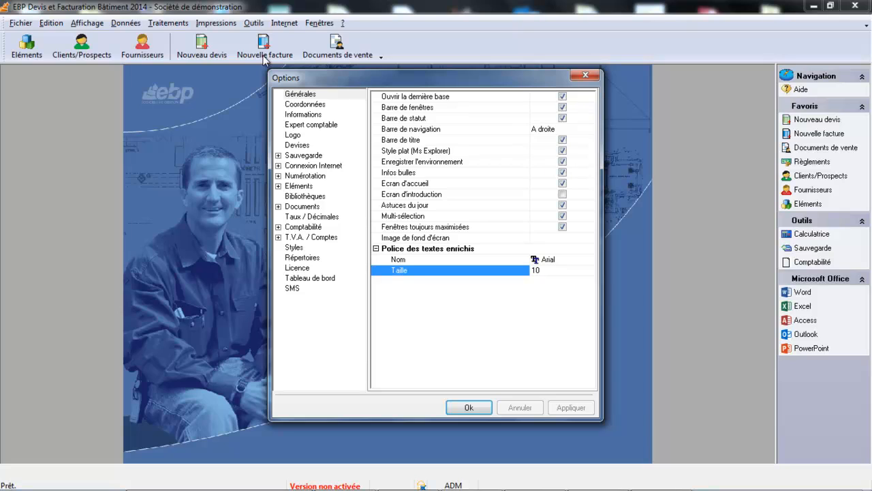
{"action": "left_click", "coordinate": [278, 228]}
{"action": "left_click", "coordinate": [303, 238]}
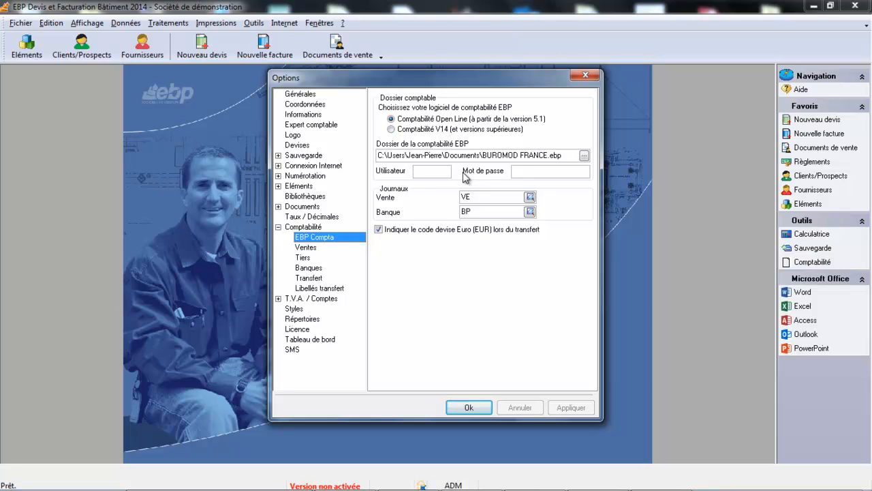
Step: Start choosing the EBP accounting file and browse to the OS (C:) drive of the computer
{"action": "left_click", "coordinate": [583, 157]}
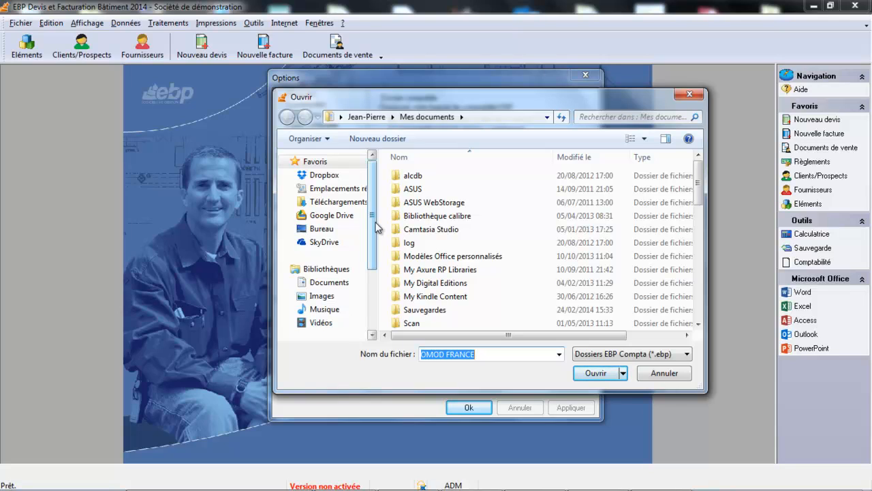
{"action": "left_click_drag", "start_coordinate": [375, 221], "coordinate": [379, 263]}
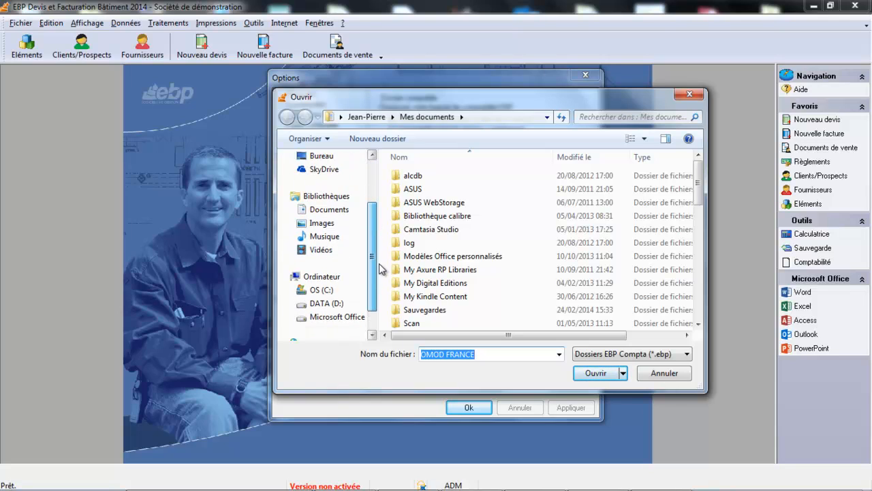
{"action": "scroll", "coordinate": [341, 287], "scroll_direction": "up", "scroll_amount": 3}
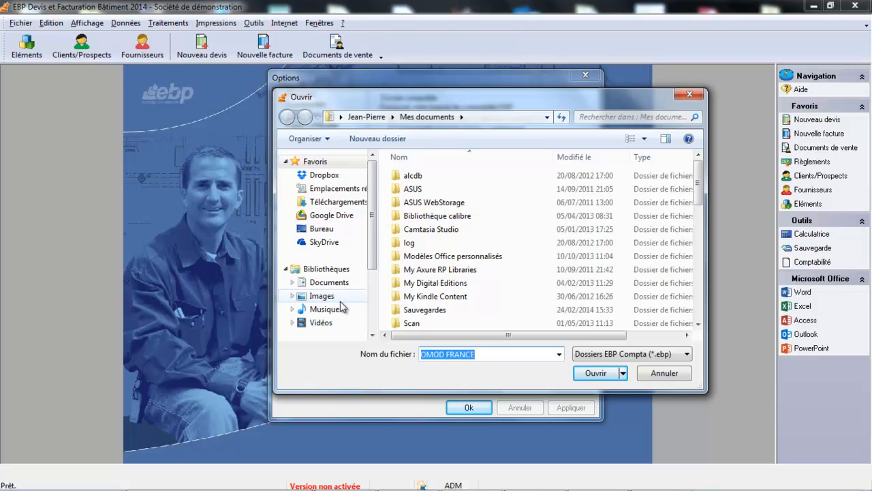
{"action": "left_click", "coordinate": [339, 117]}
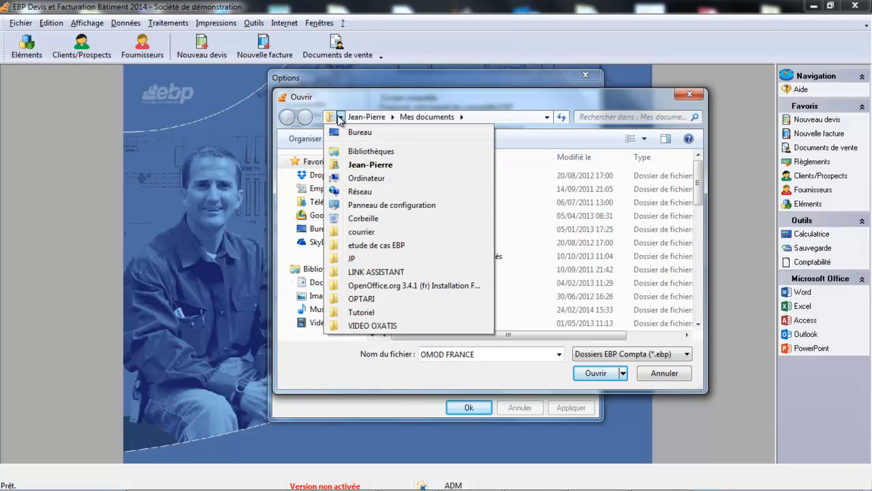
{"action": "left_click", "coordinate": [355, 180]}
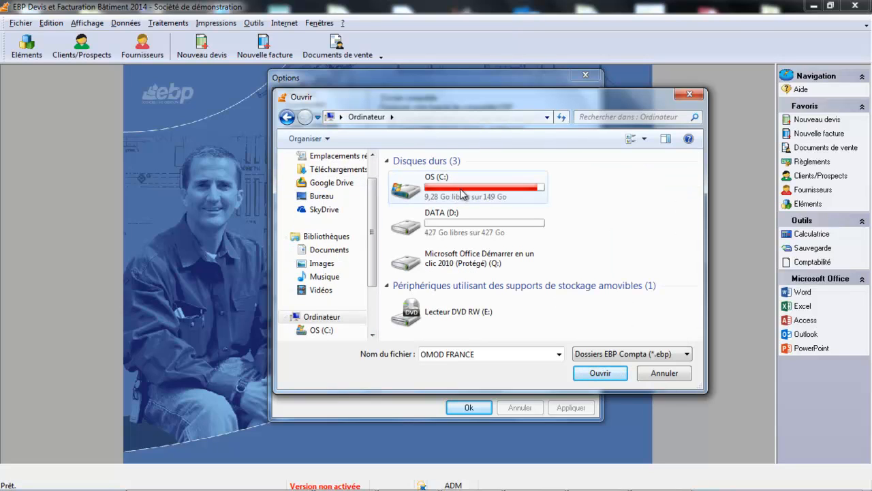
{"action": "double_click", "coordinate": [461, 194]}
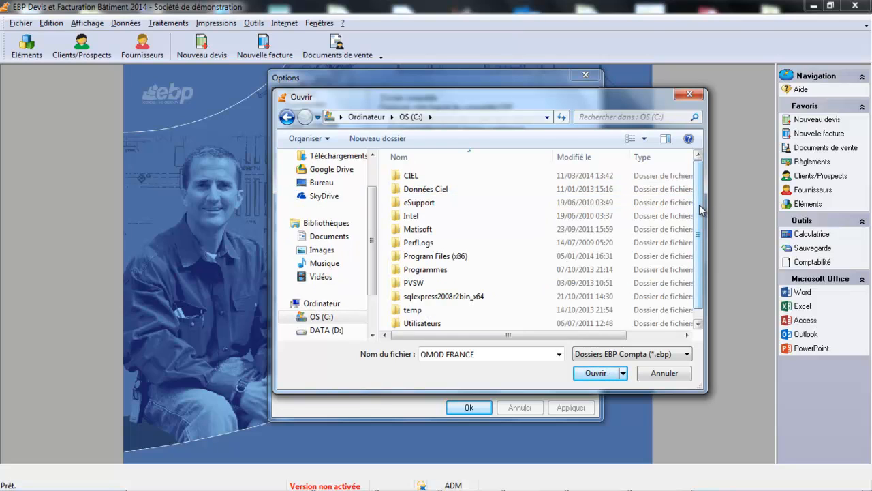
Step: Browse through Utilisateurs and the user's personal folder to Mes documents
{"action": "left_click_drag", "start_coordinate": [700, 209], "coordinate": [685, 186]}
{"action": "left_click_drag", "start_coordinate": [696, 179], "coordinate": [696, 188]}
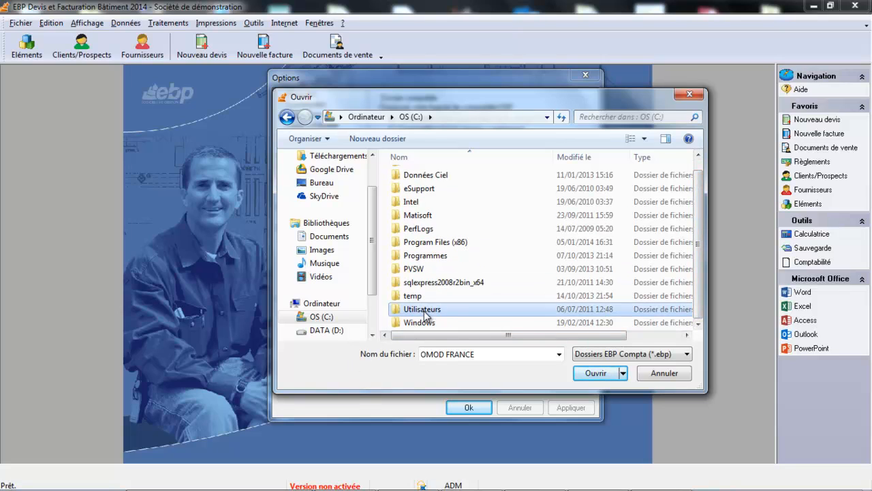
{"action": "double_click", "coordinate": [423, 310]}
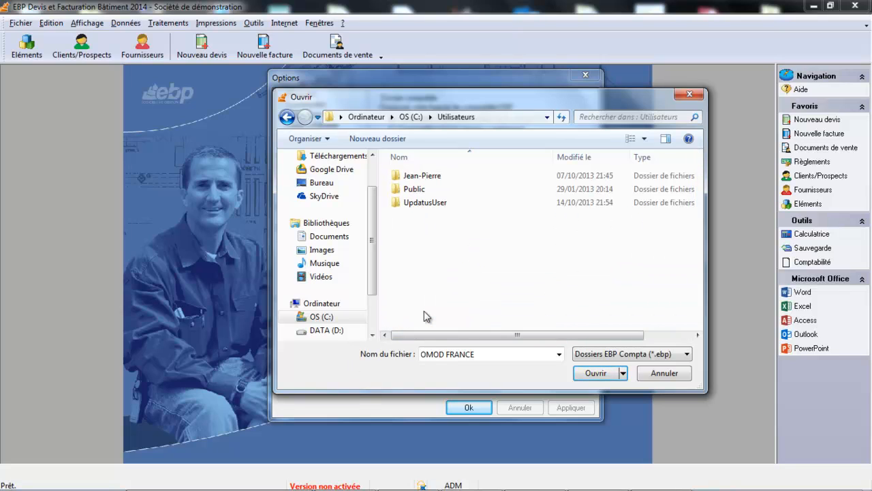
{"action": "double_click", "coordinate": [422, 177]}
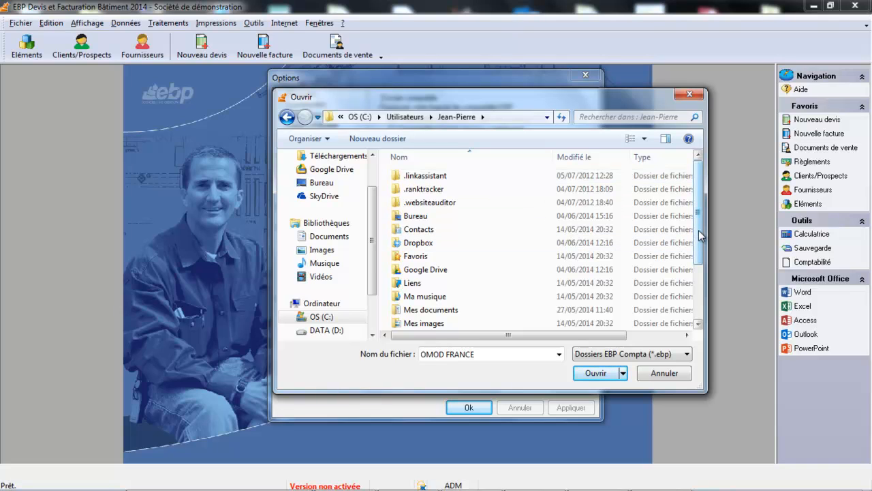
{"action": "scroll", "coordinate": [700, 235], "scroll_direction": "down", "scroll_amount": 2}
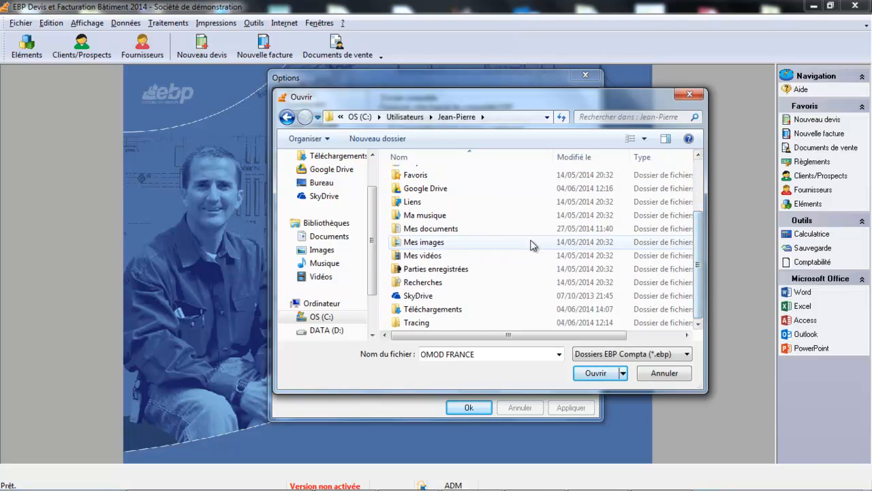
{"action": "double_click", "coordinate": [436, 229]}
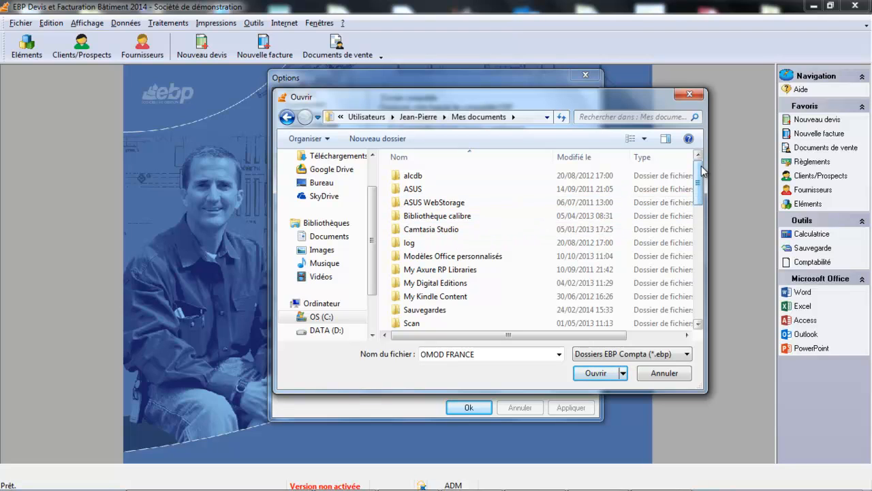
Step: Select the BUROMOD FRANCE file as the EBP accounting file
{"action": "left_click_drag", "start_coordinate": [702, 171], "coordinate": [711, 211]}
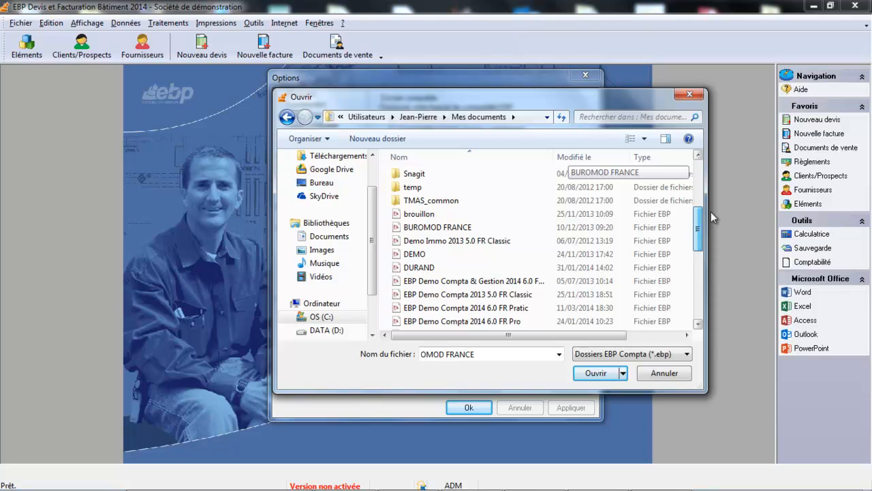
{"action": "left_click_drag", "start_coordinate": [711, 211], "coordinate": [710, 212]}
{"action": "left_click", "coordinate": [450, 229]}
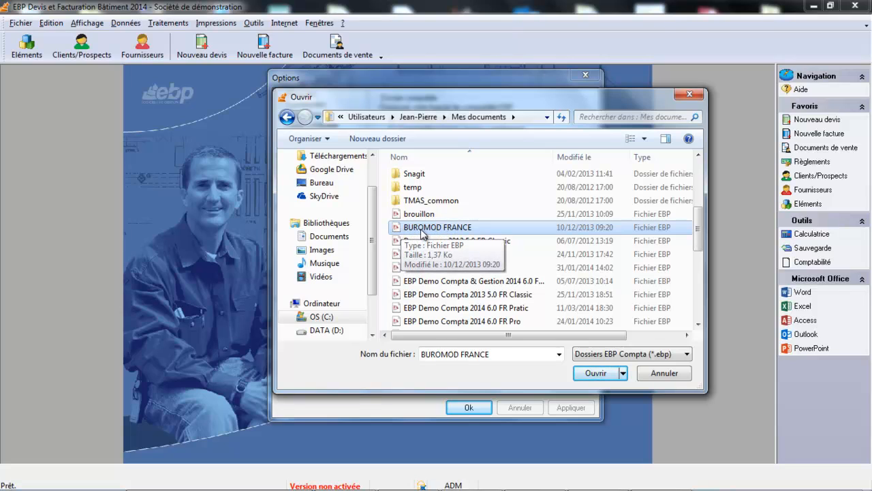
{"action": "left_click", "coordinate": [423, 228]}
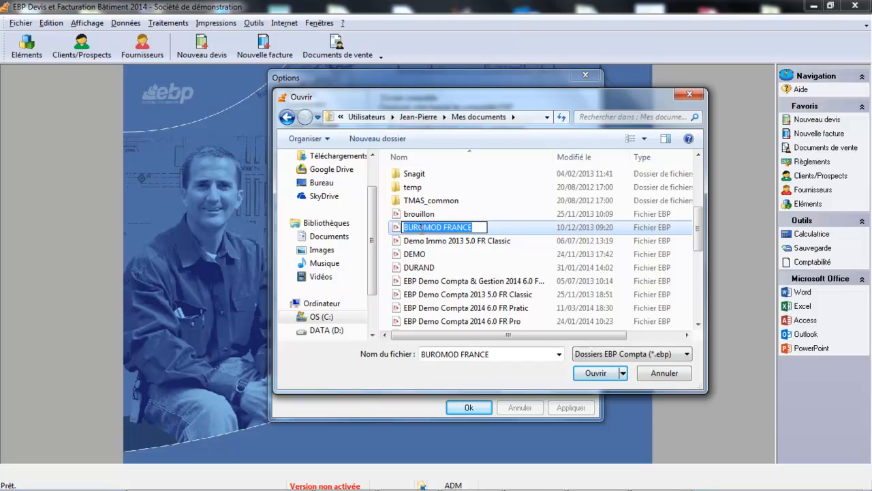
{"action": "left_click", "coordinate": [484, 252]}
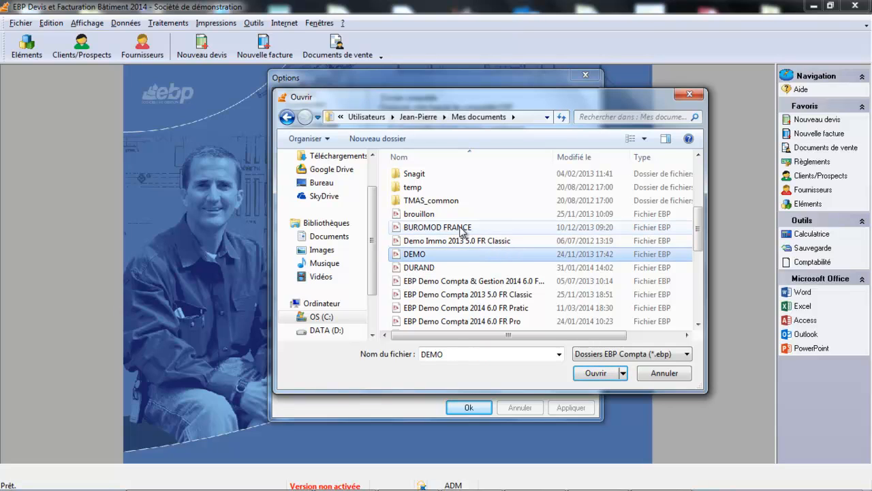
{"action": "left_click", "coordinate": [461, 230]}
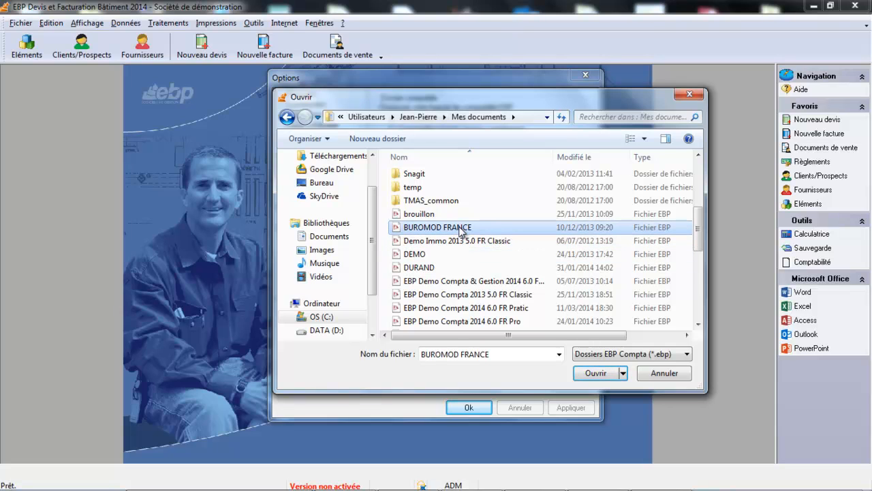
{"action": "left_click", "coordinate": [594, 374]}
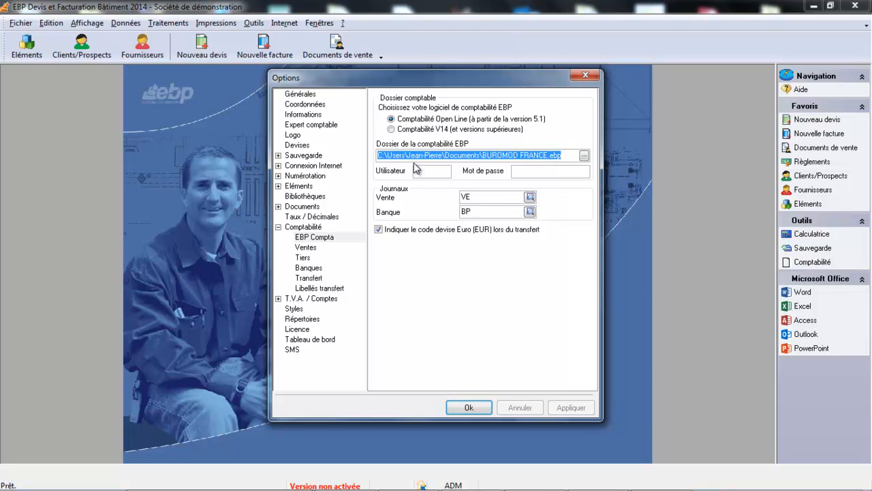
Step: Try to look up the Vente journal in the accounting file, and validate the options
{"action": "left_click", "coordinate": [530, 201]}
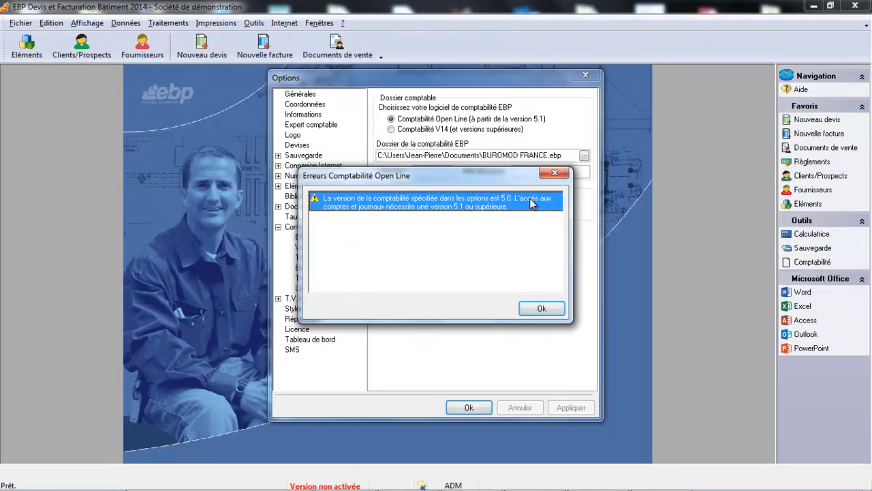
{"action": "left_click", "coordinate": [550, 307]}
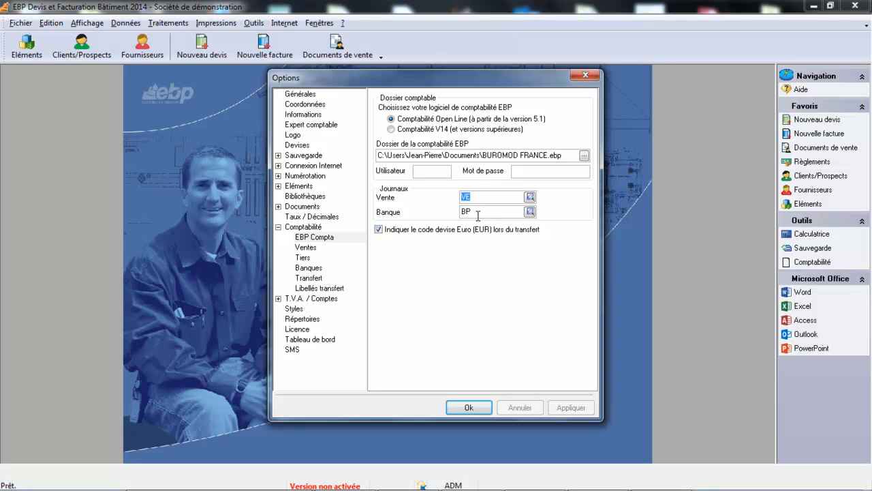
{"action": "left_click", "coordinate": [468, 407]}
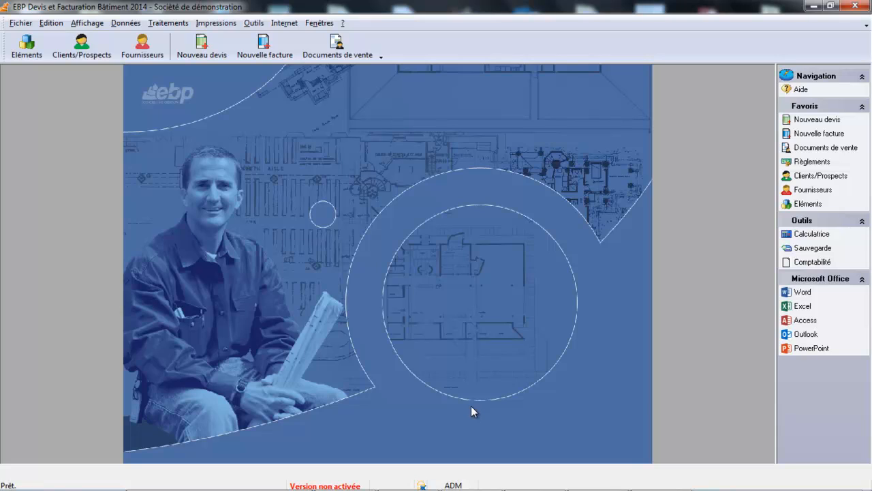
Step: Open the accounting transfer to EBP Comptabilité and set its period to décembre 2013
{"action": "left_click", "coordinate": [176, 25]}
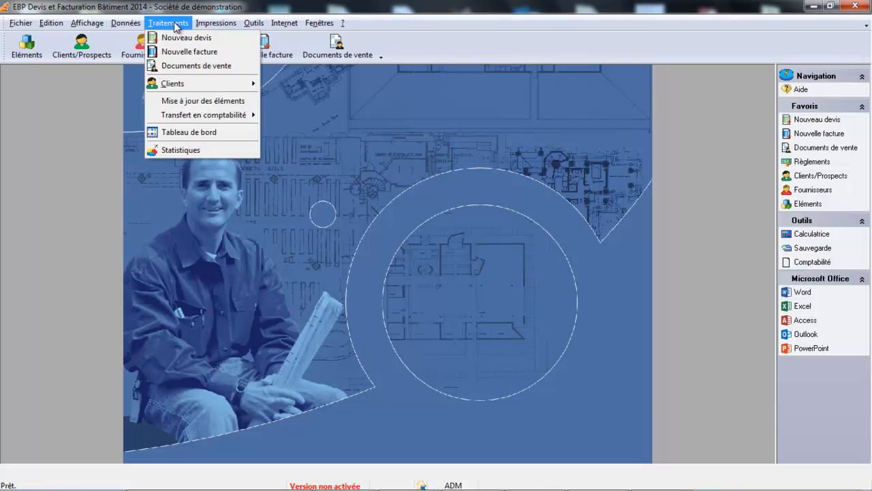
{"action": "mouse_move", "coordinate": [244, 118]}
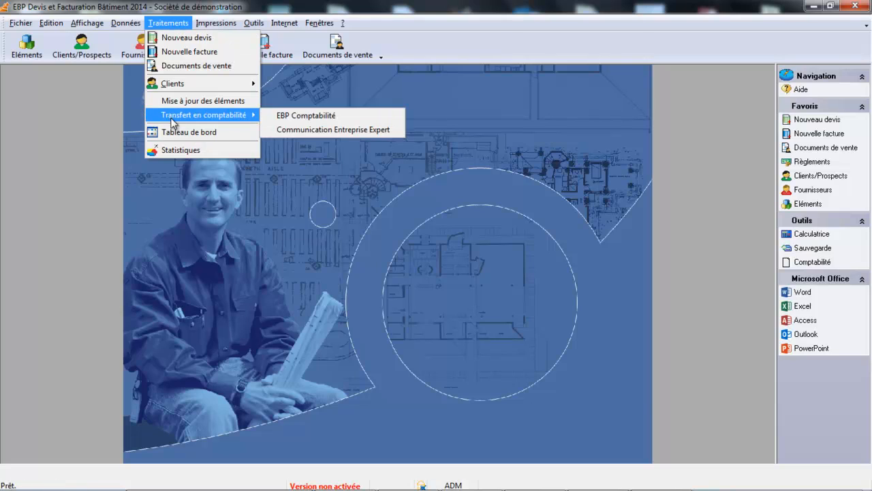
{"action": "left_click", "coordinate": [309, 118]}
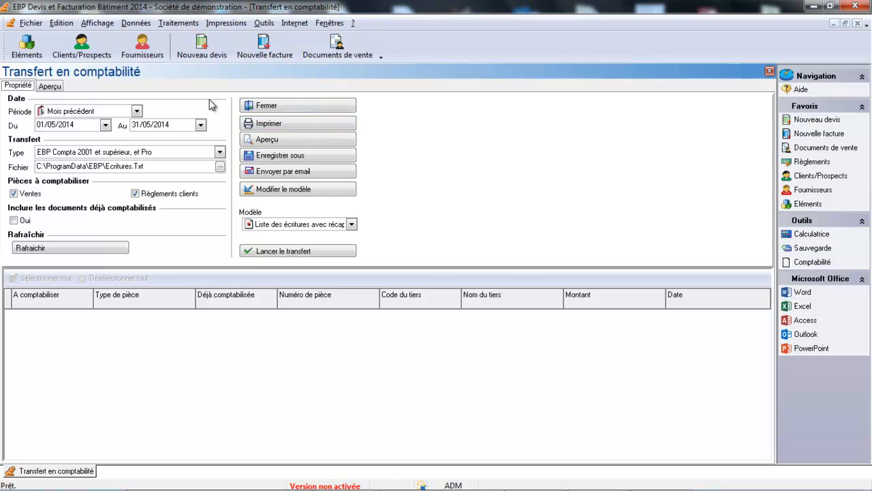
{"action": "left_click", "coordinate": [136, 111]}
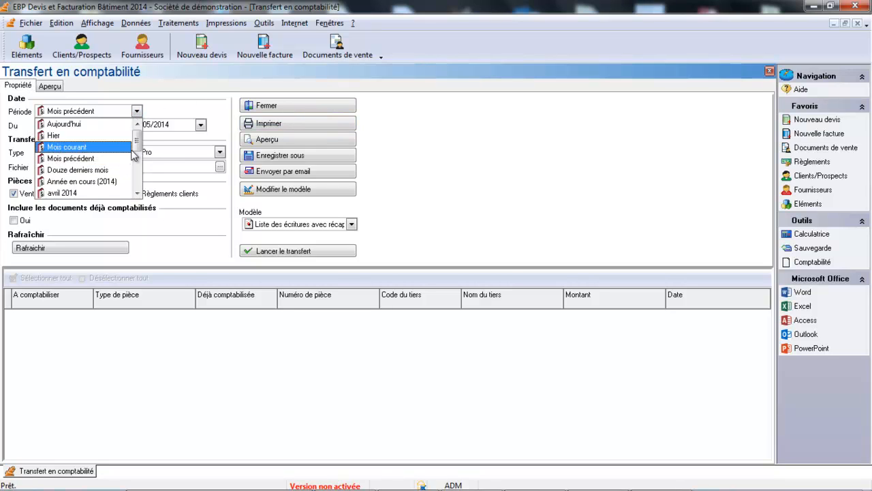
{"action": "left_click_drag", "start_coordinate": [137, 141], "coordinate": [136, 171]}
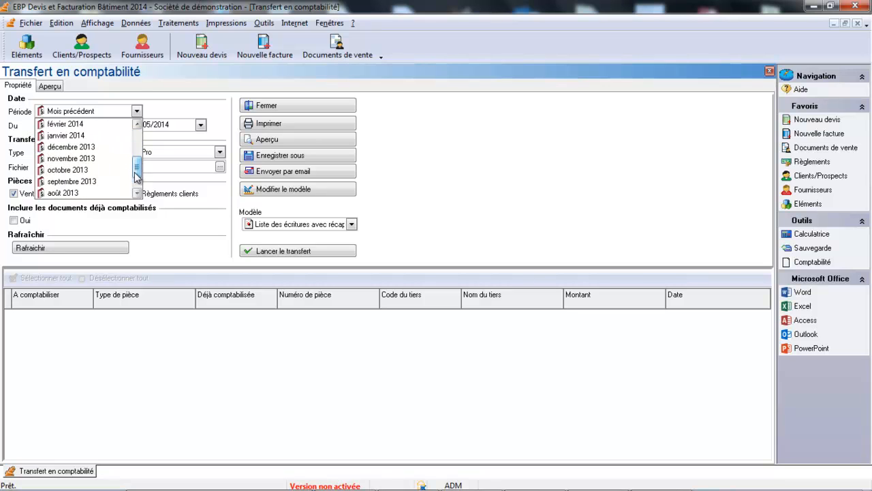
{"action": "left_click", "coordinate": [97, 153]}
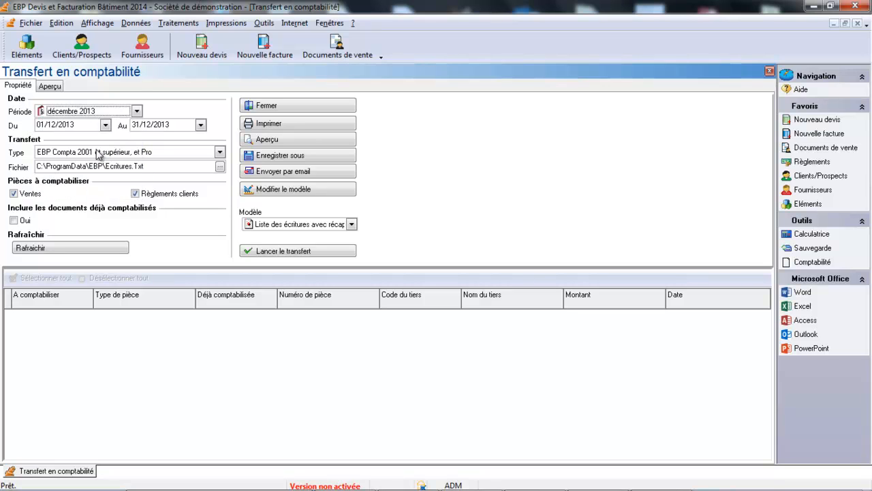
Step: Include the documents already posted to accounting and refresh the list of items to transfer
{"action": "left_click", "coordinate": [51, 249]}
{"action": "left_click", "coordinate": [14, 221]}
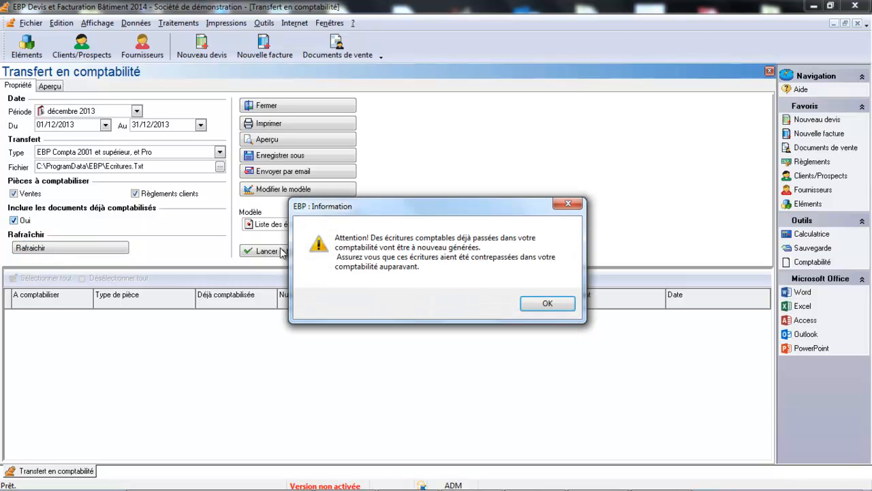
{"action": "left_click", "coordinate": [535, 303]}
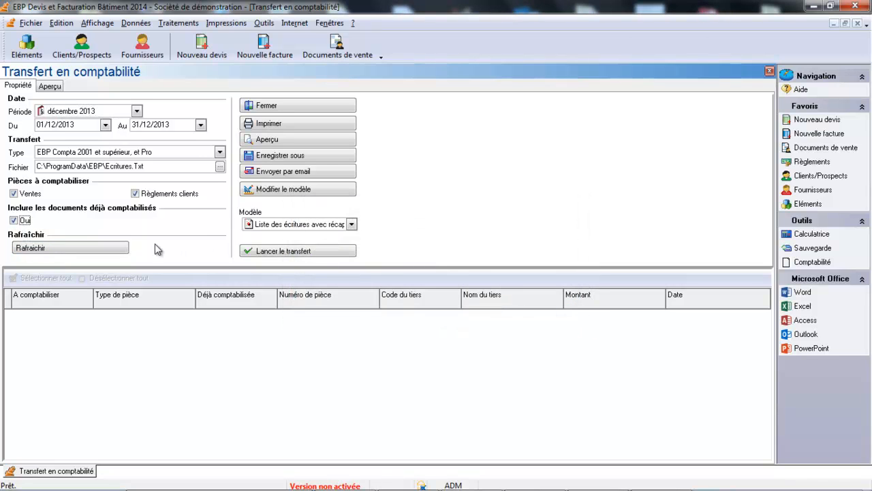
{"action": "left_click", "coordinate": [87, 254]}
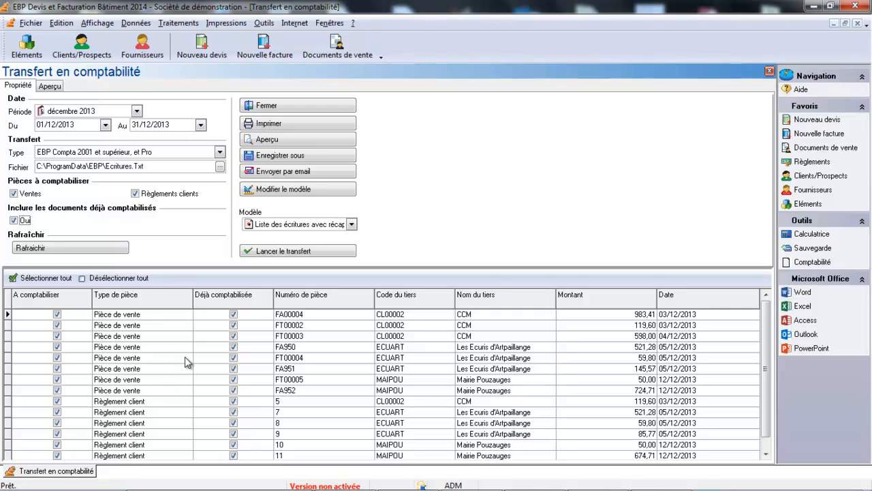
Step: Preview the transfer with the "Liste des écritures avec récapitulatif" model
{"action": "left_click", "coordinate": [350, 224]}
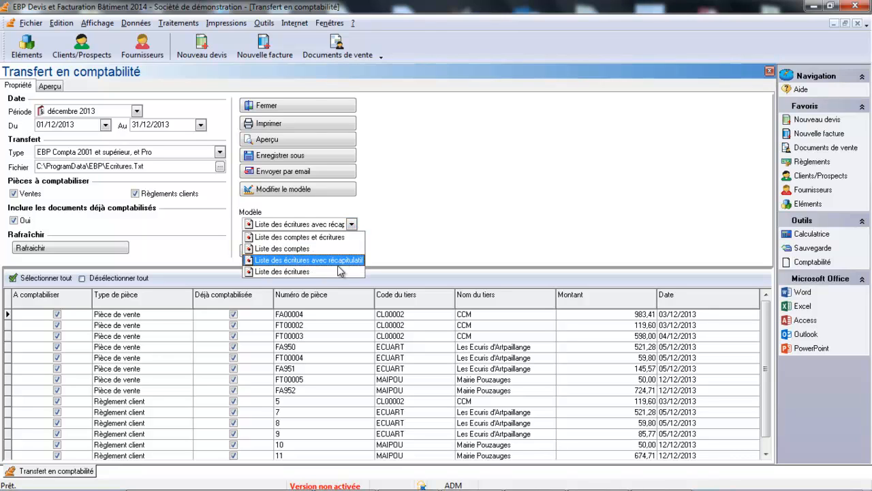
{"action": "left_click", "coordinate": [350, 260]}
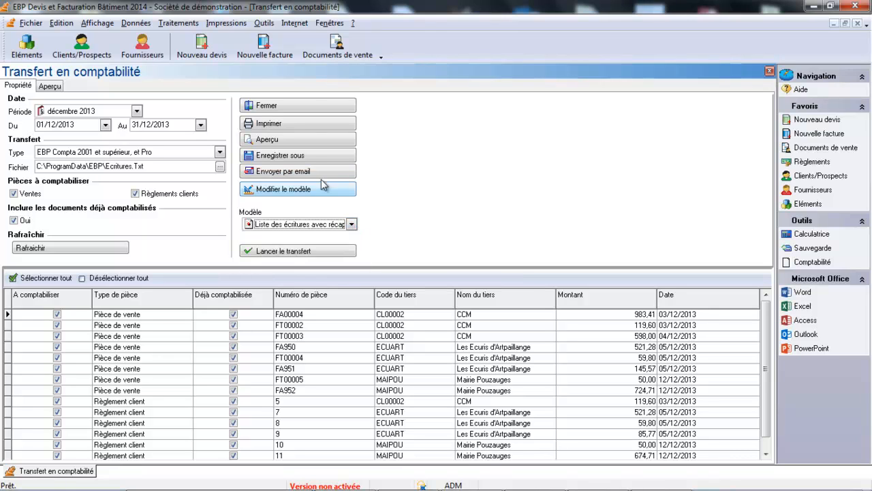
{"action": "left_click", "coordinate": [314, 142]}
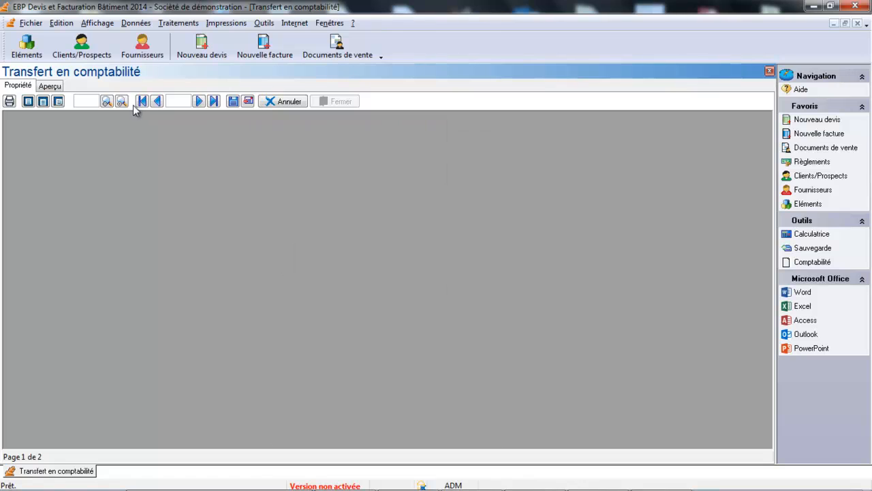
Step: Enlarge the preview of the accounting entries list and read through the December 2013 entries
{"action": "left_click", "coordinate": [125, 103]}
{"action": "left_click", "coordinate": [121, 103]}
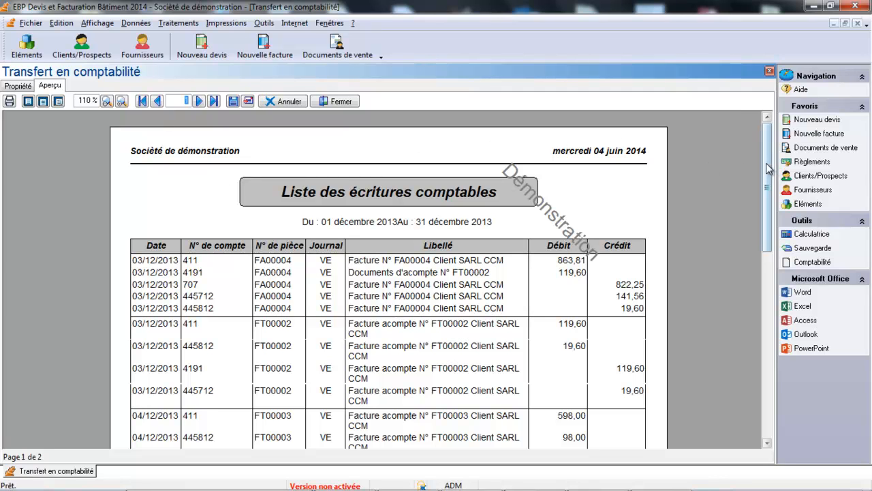
{"action": "left_click_drag", "start_coordinate": [768, 169], "coordinate": [771, 214]}
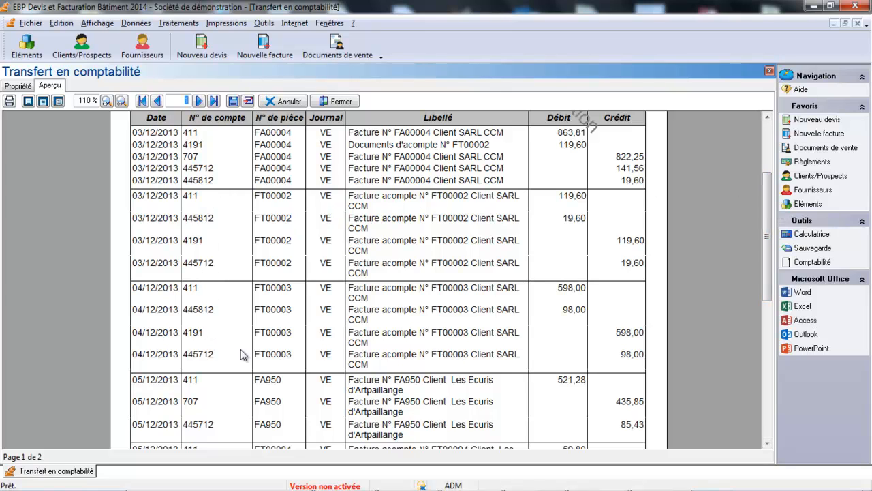
Step: Return to the transfer settings, run the transfer of the December 2013 entries and acknowledge its completion
{"action": "left_click", "coordinate": [16, 86]}
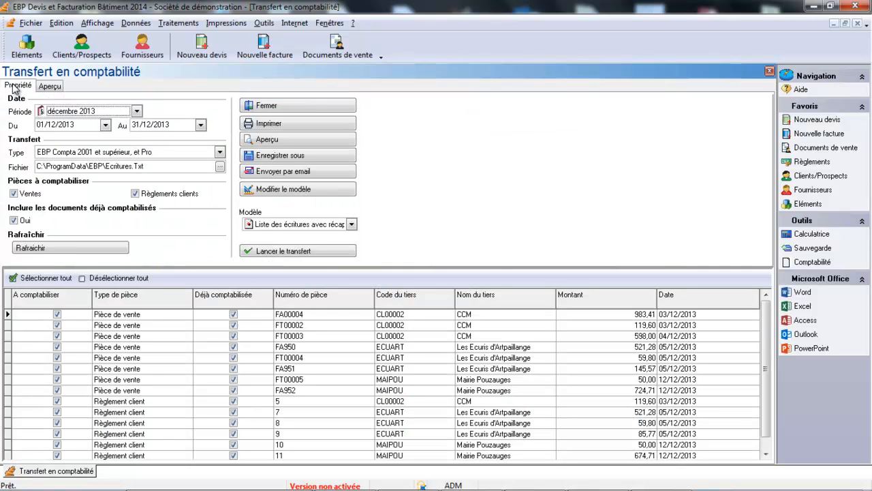
{"action": "left_click", "coordinate": [295, 251]}
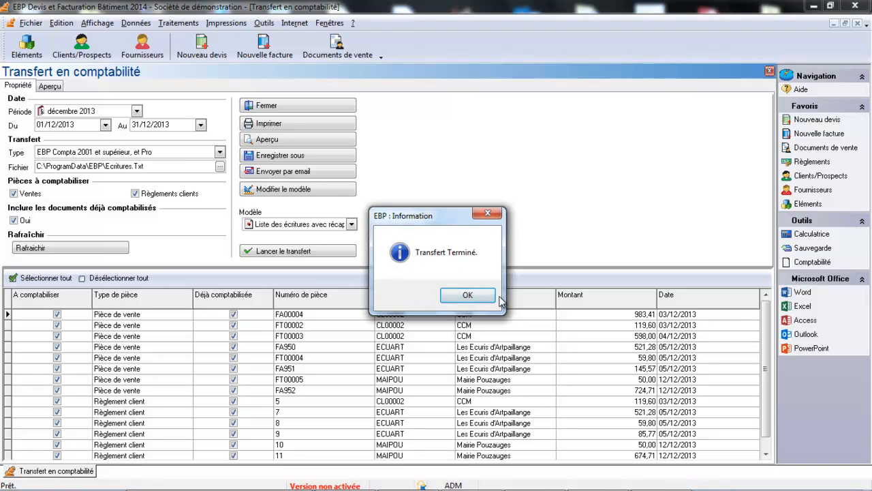
{"action": "left_click", "coordinate": [452, 299]}
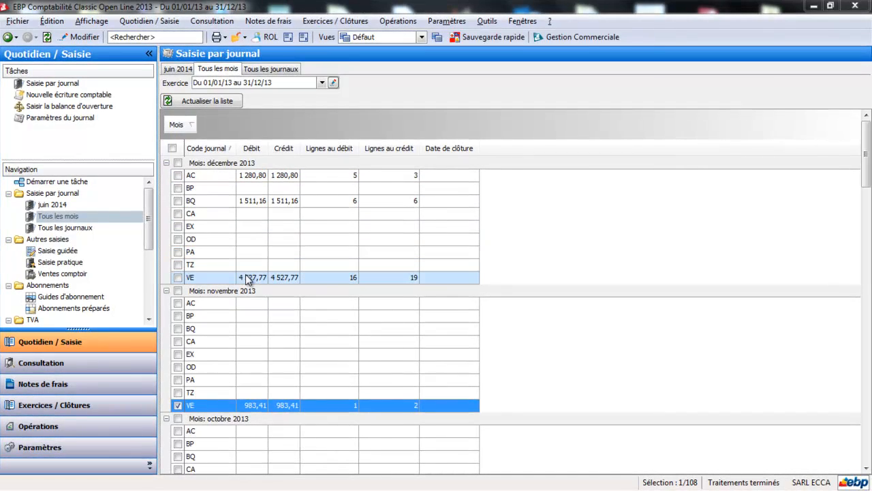
Step: In EBP Comptabilité, examine the entries of the VE journal for décembre 2013 and novembre 2013, closing each journal
{"action": "left_click", "coordinate": [246, 276]}
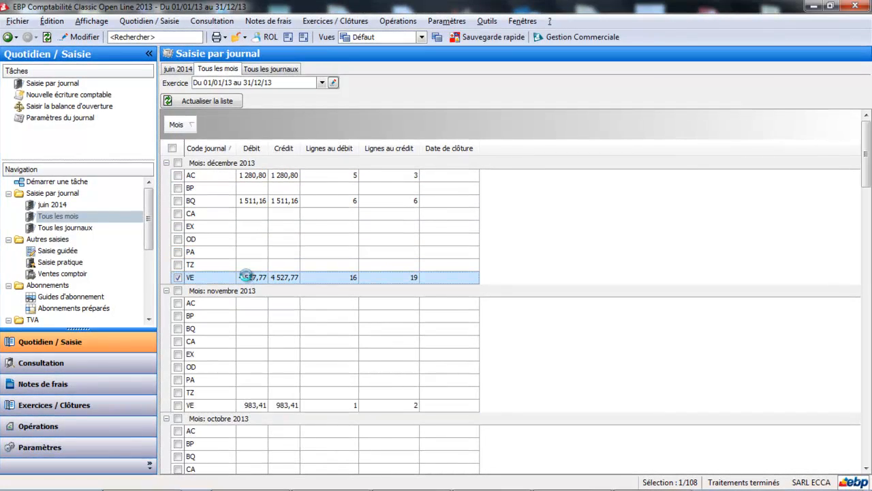
{"action": "double_click", "coordinate": [246, 275]}
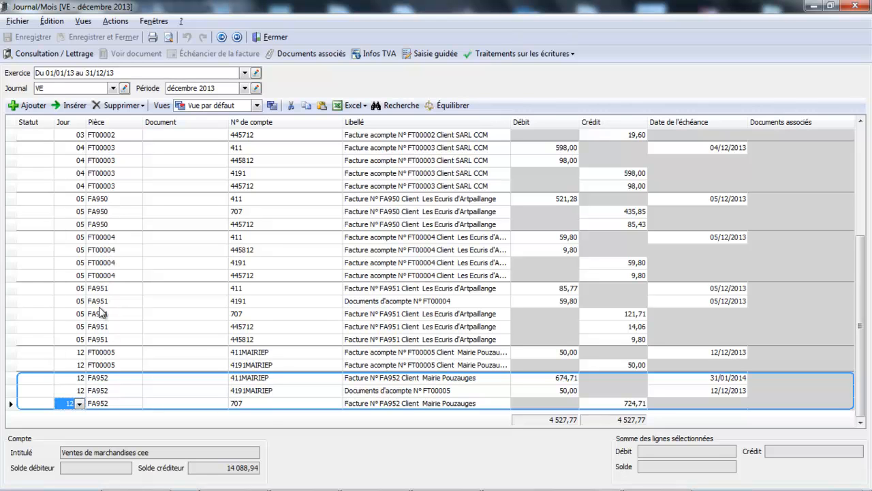
{"action": "left_click", "coordinate": [278, 39]}
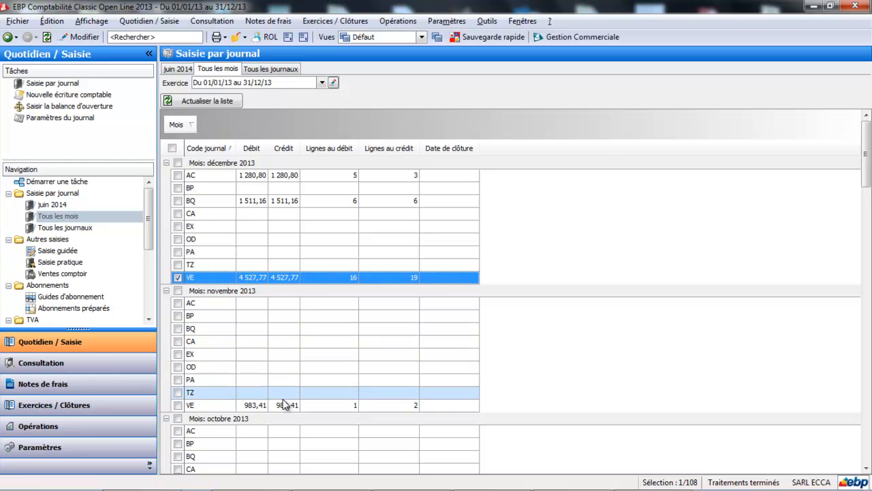
{"action": "double_click", "coordinate": [284, 404]}
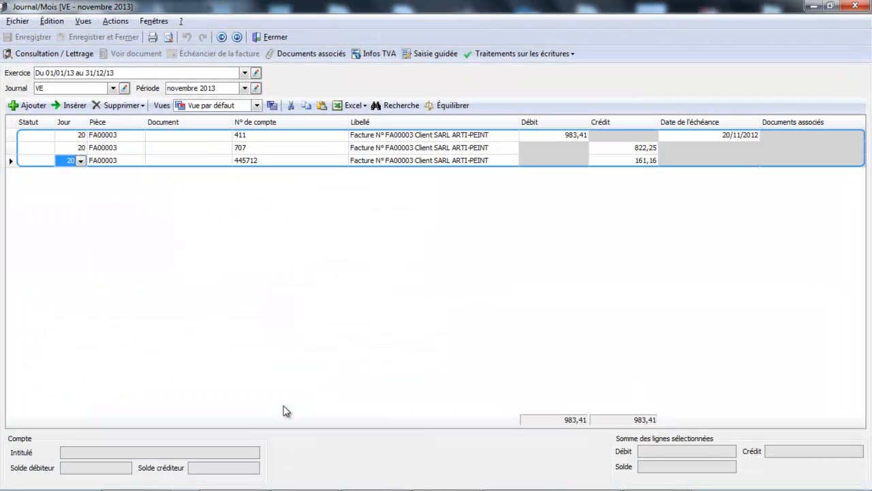
{"action": "left_click", "coordinate": [285, 41]}
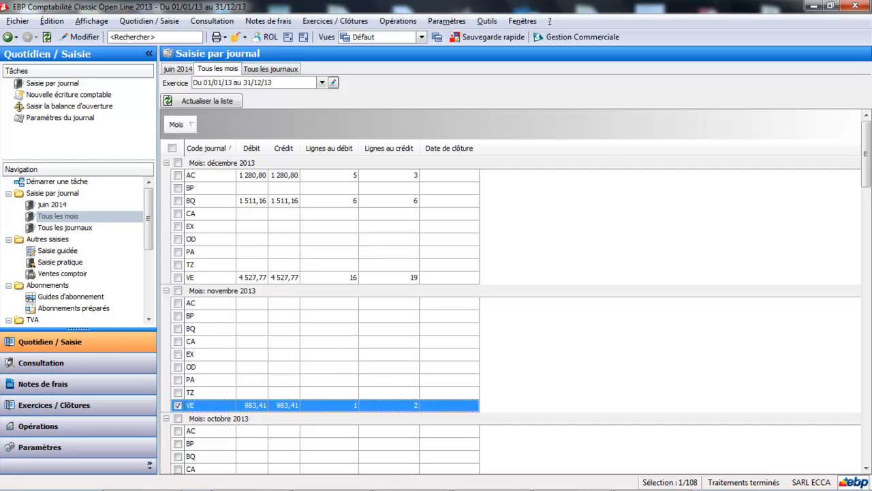
Step: Switch back to EBP Bâtiment and check the accounting file and the sales and bank journals in the EBP Compta options
{"action": "mouse_move", "coordinate": [456, 488]}
{"action": "left_click", "coordinate": [412, 481]}
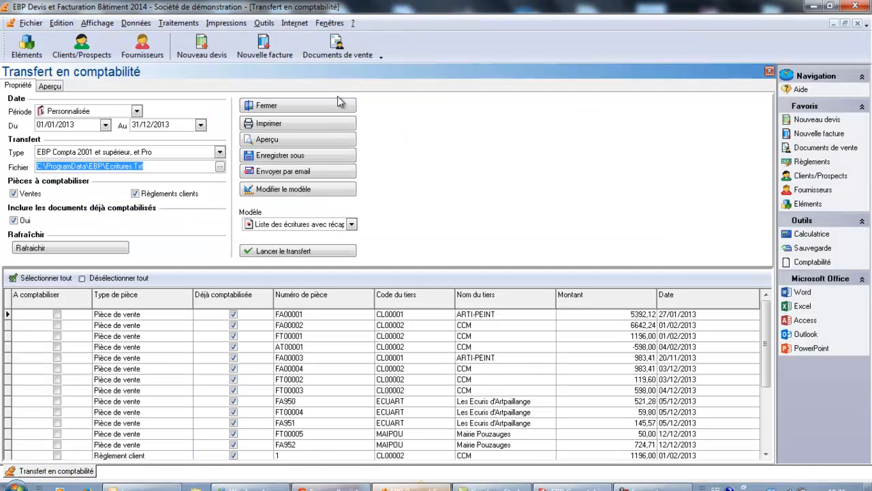
{"action": "left_click", "coordinate": [276, 28]}
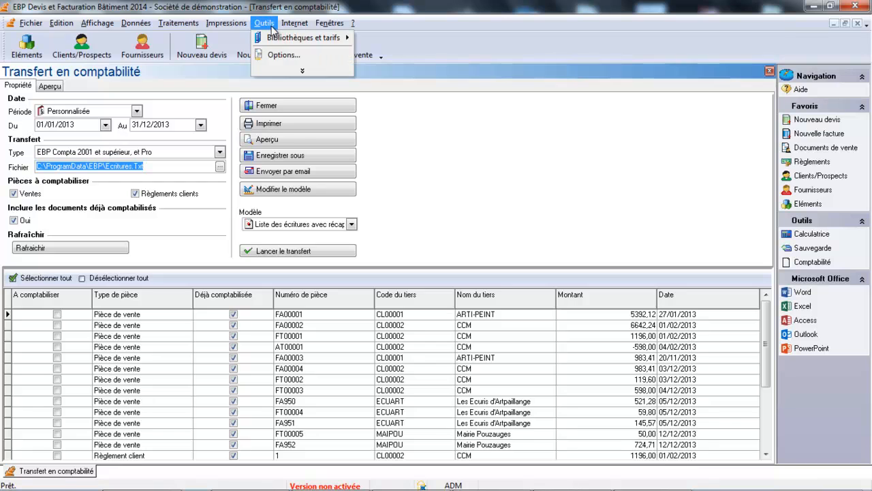
{"action": "left_click", "coordinate": [281, 60]}
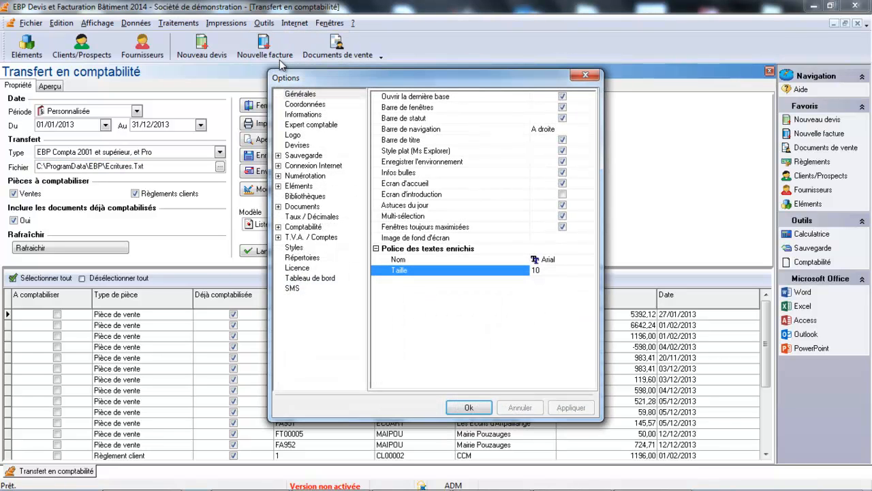
{"action": "left_click", "coordinate": [278, 227]}
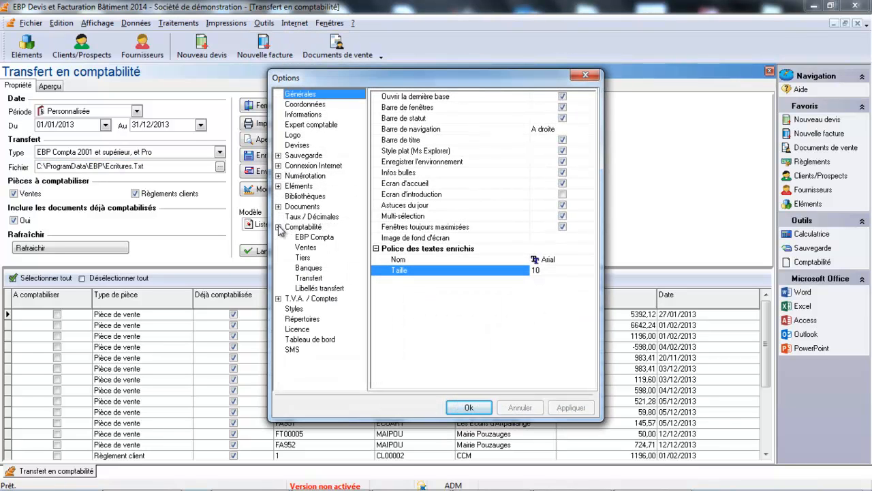
{"action": "left_click", "coordinate": [300, 239]}
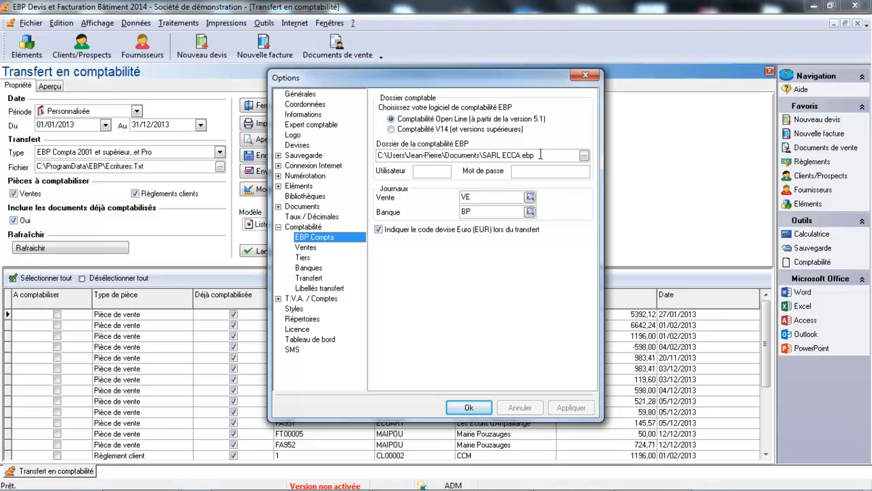
{"action": "left_click", "coordinate": [493, 197]}
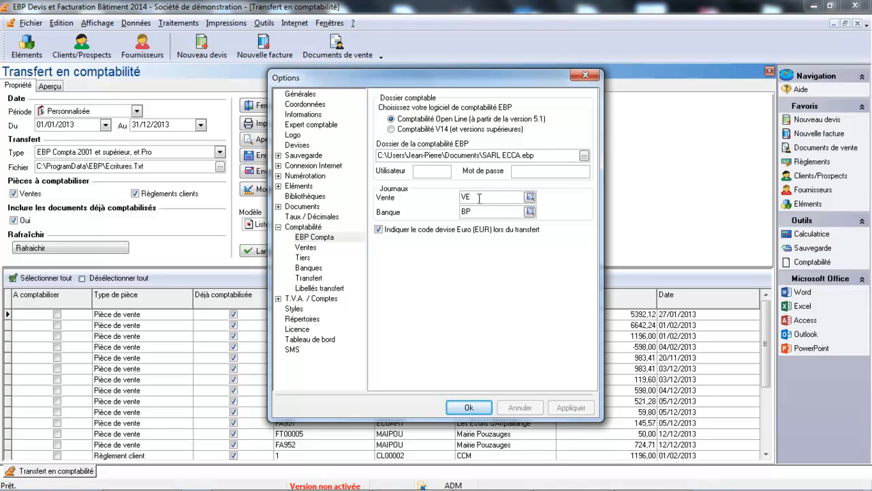
{"action": "left_click", "coordinate": [471, 413]}
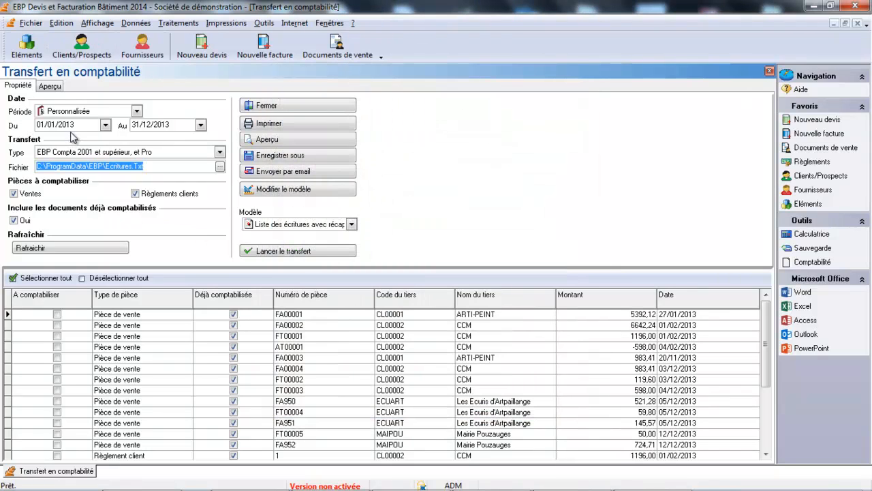